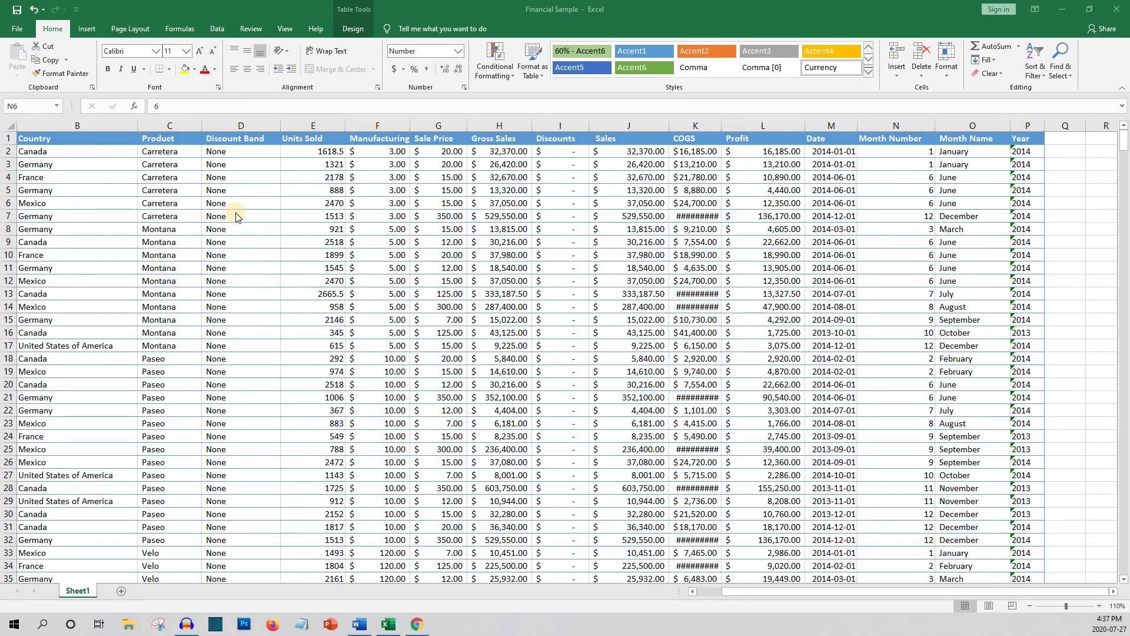
# Preview recommended PivotTables like Sum of Product by Country and Sum of Profit by Segment and Year.
pyautogui.click(91, 157)
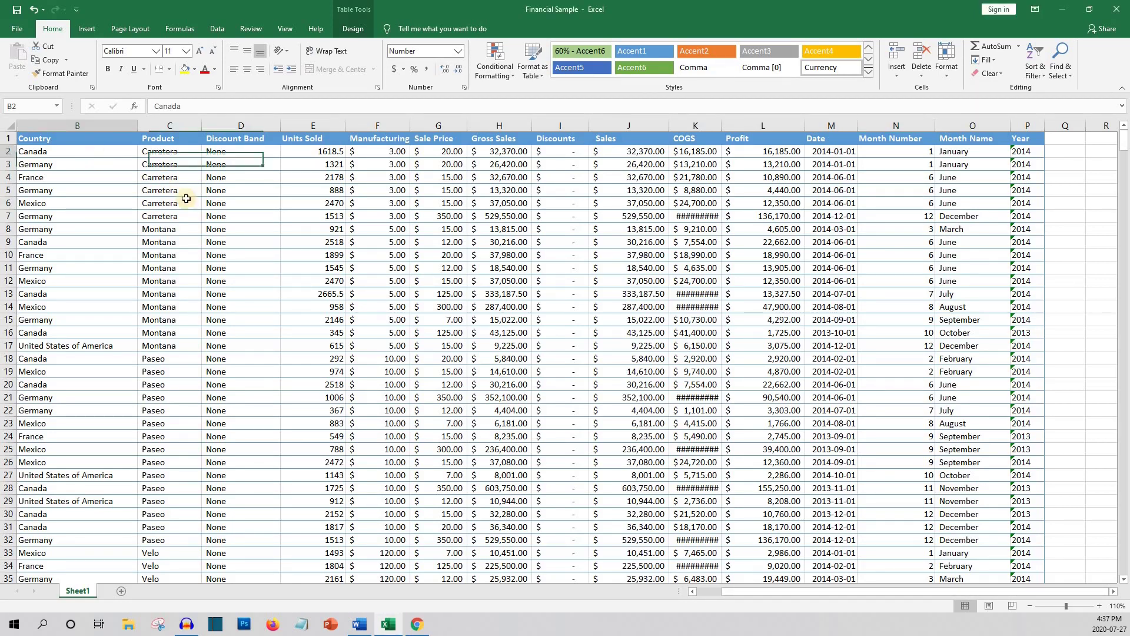
pyautogui.click(86, 32)
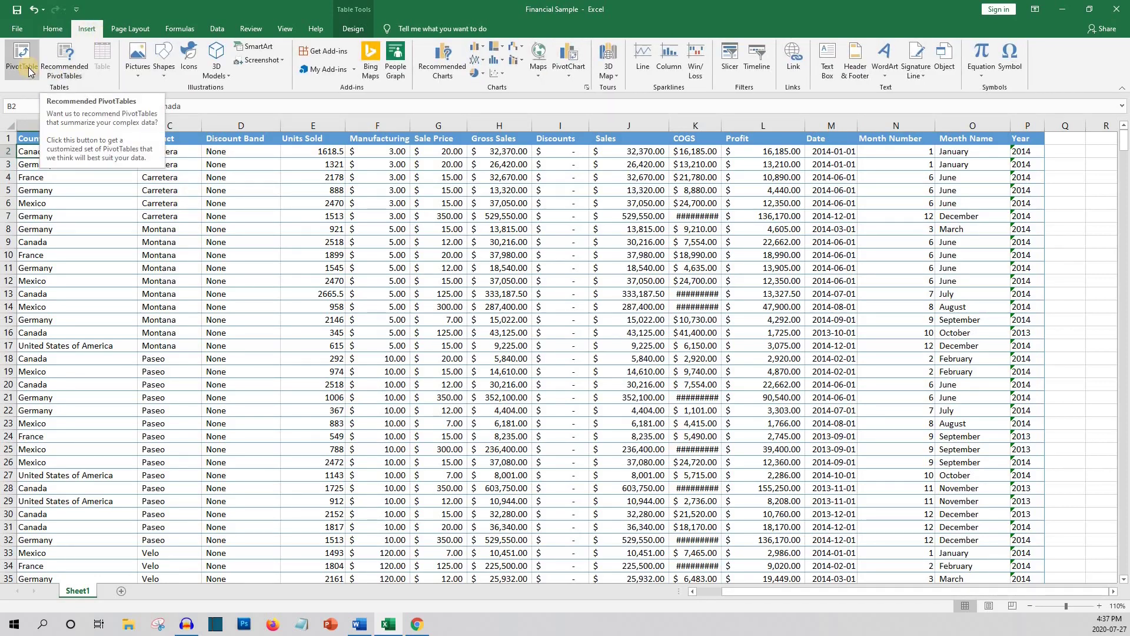
pyautogui.click(59, 70)
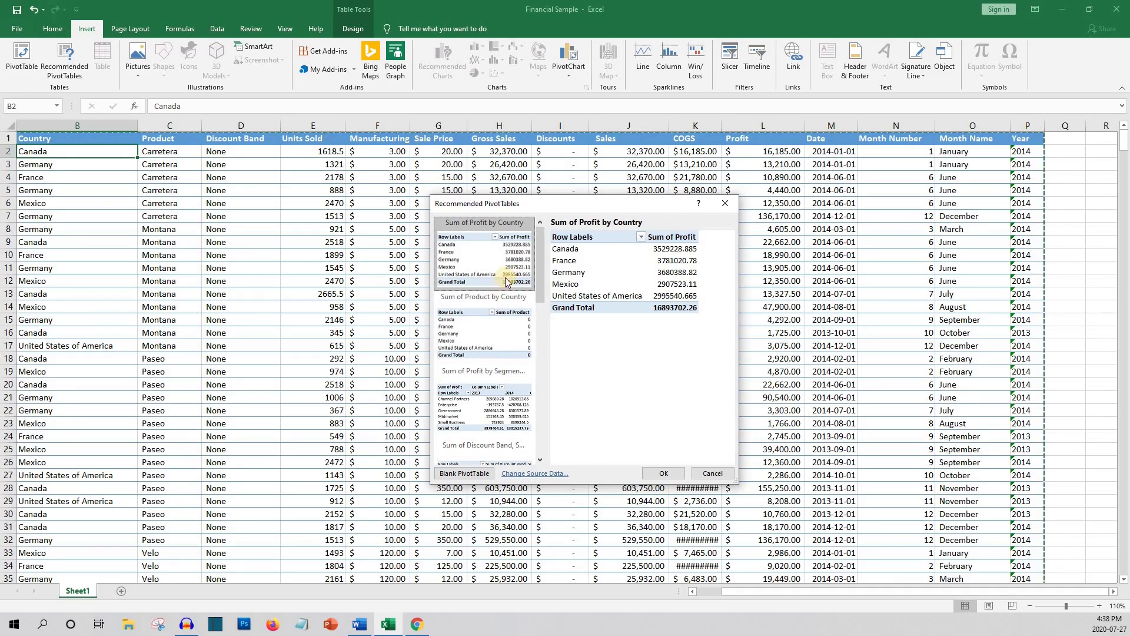
pyautogui.click(505, 329)
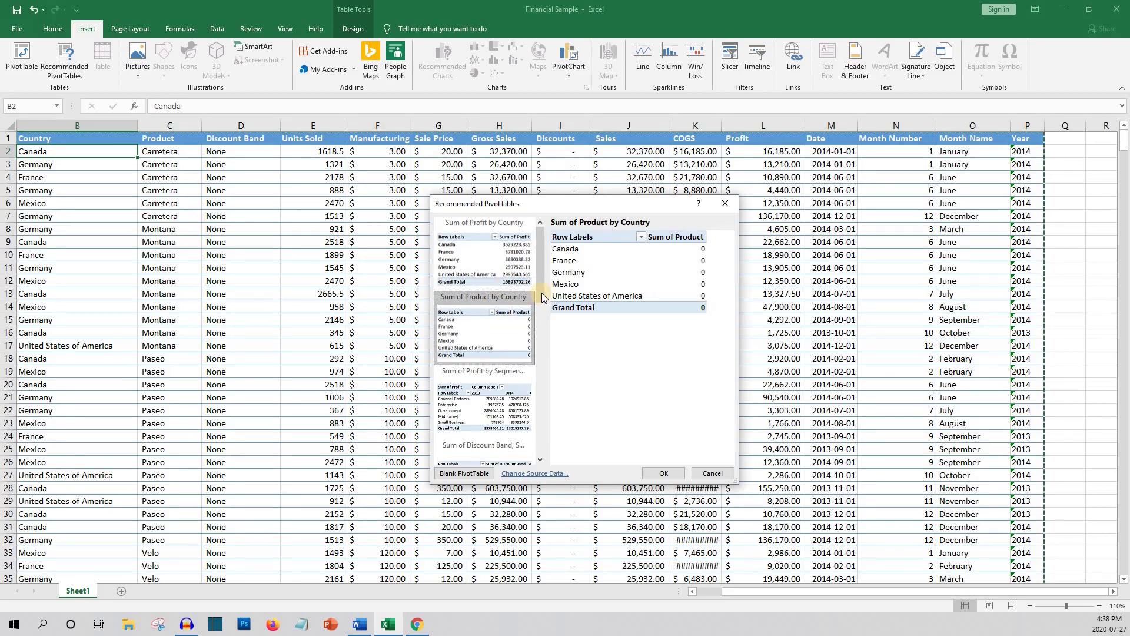
pyautogui.click(493, 404)
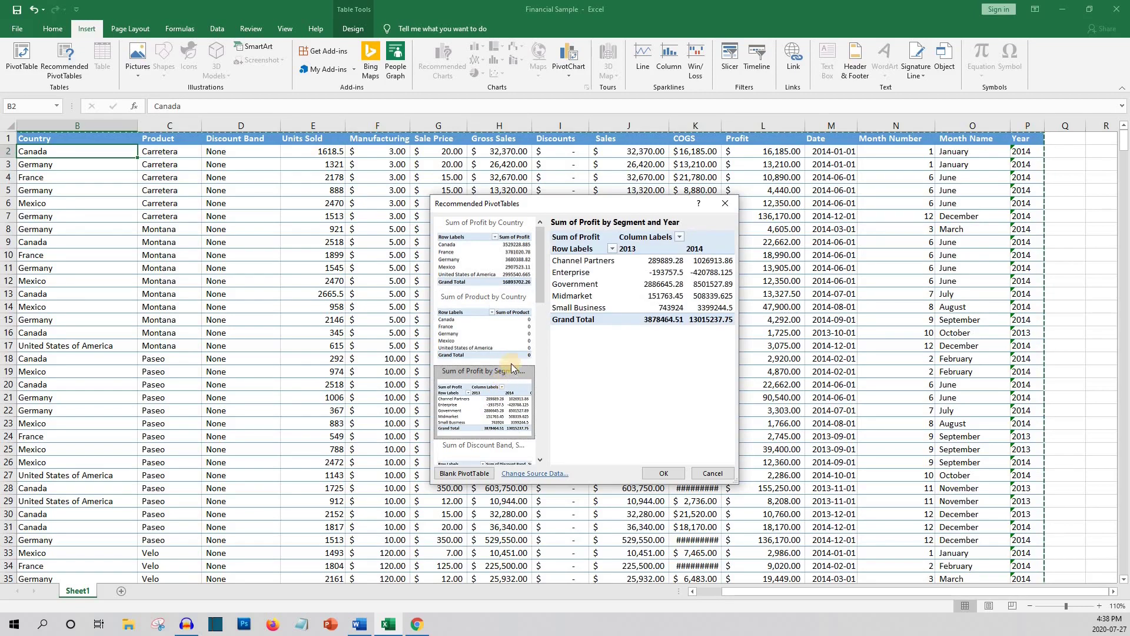
pyautogui.scroll(-5, 510, 342)
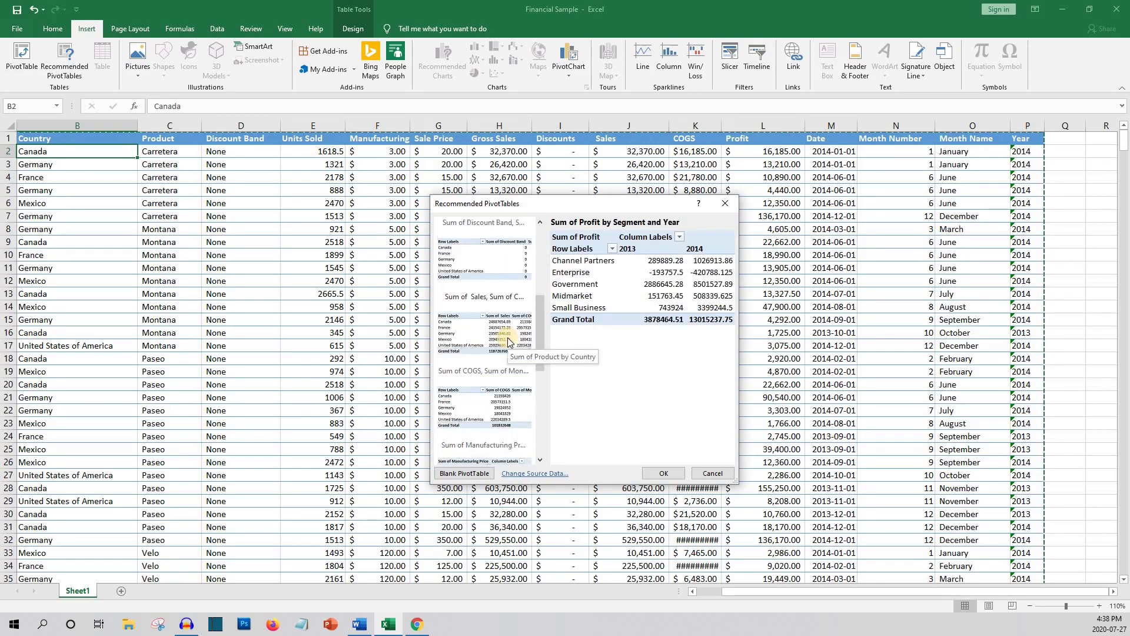
# Skip the recommendations and insert a blank PivotTable from 'financials' on a new worksheet.
pyautogui.click(702, 471)
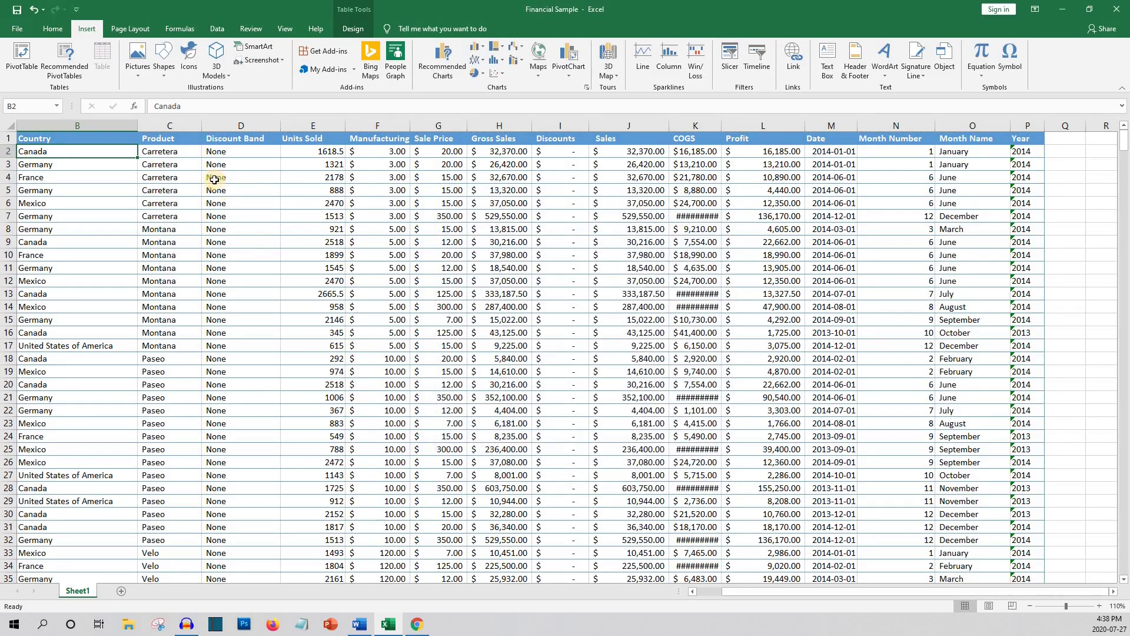
pyautogui.click(22, 59)
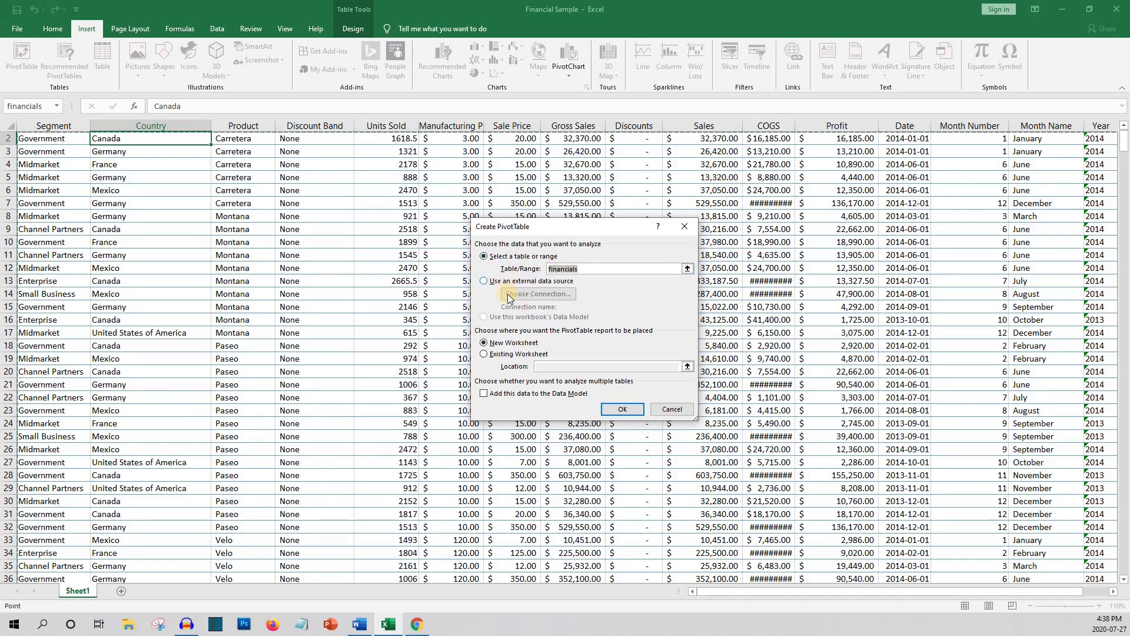
pyautogui.click(622, 408)
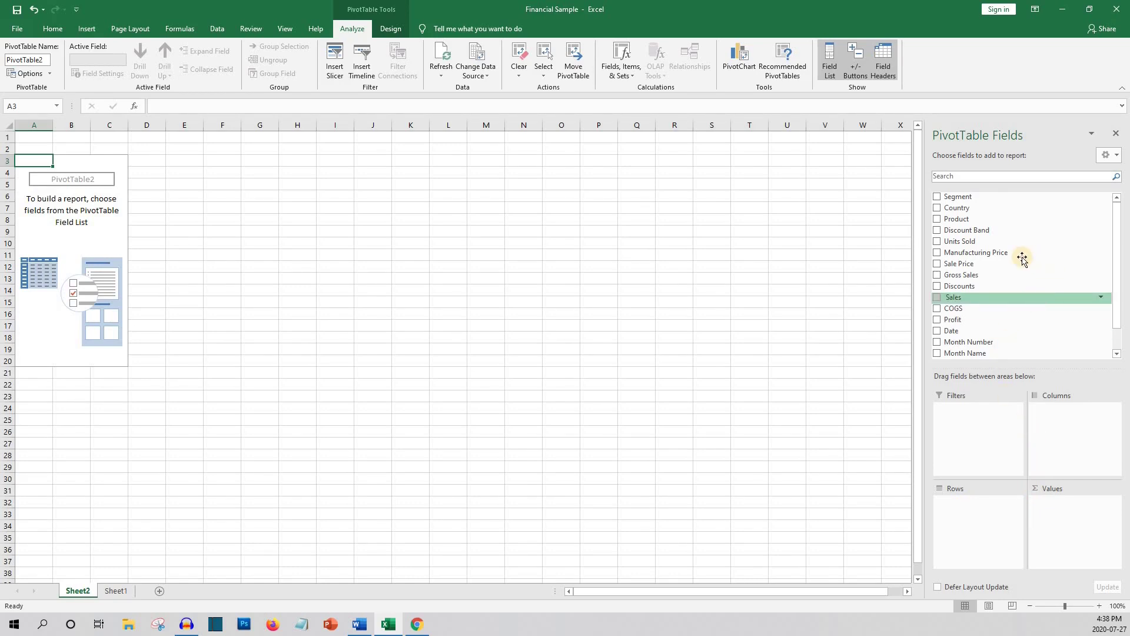
# Add Country as rows and Sum of Gross Sales, formatting B4:B9 as dollar accounting.
pyautogui.click(937, 209)
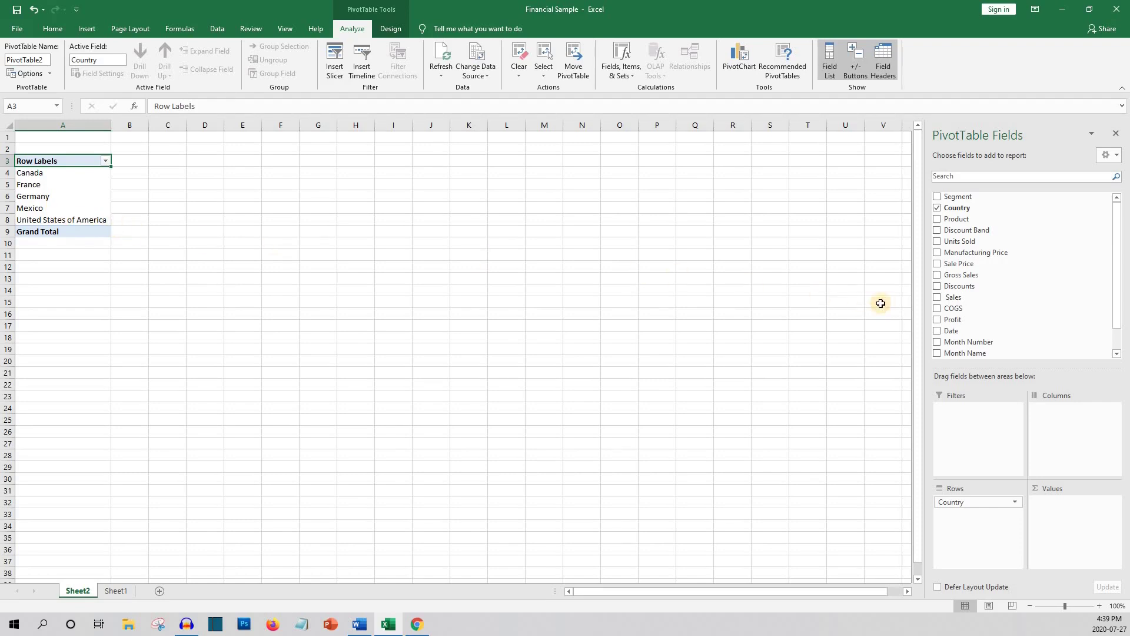
pyautogui.click(937, 276)
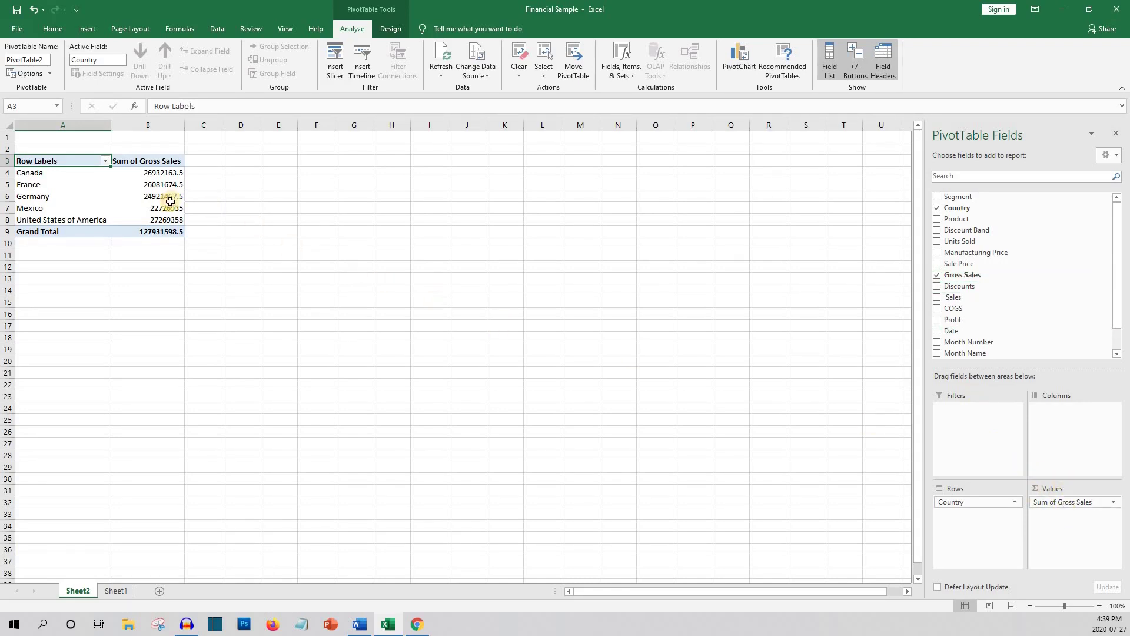
pyautogui.moveTo(152, 178); pyautogui.dragTo(157, 232)
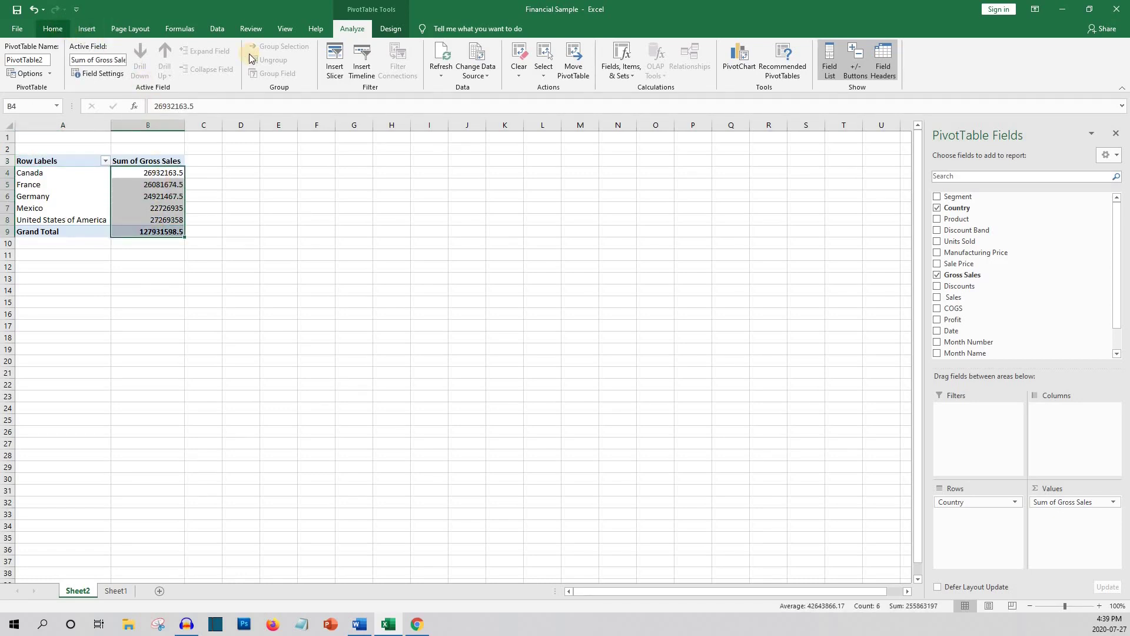
pyautogui.scroll(8, 249, 54)
pyautogui.click(394, 69)
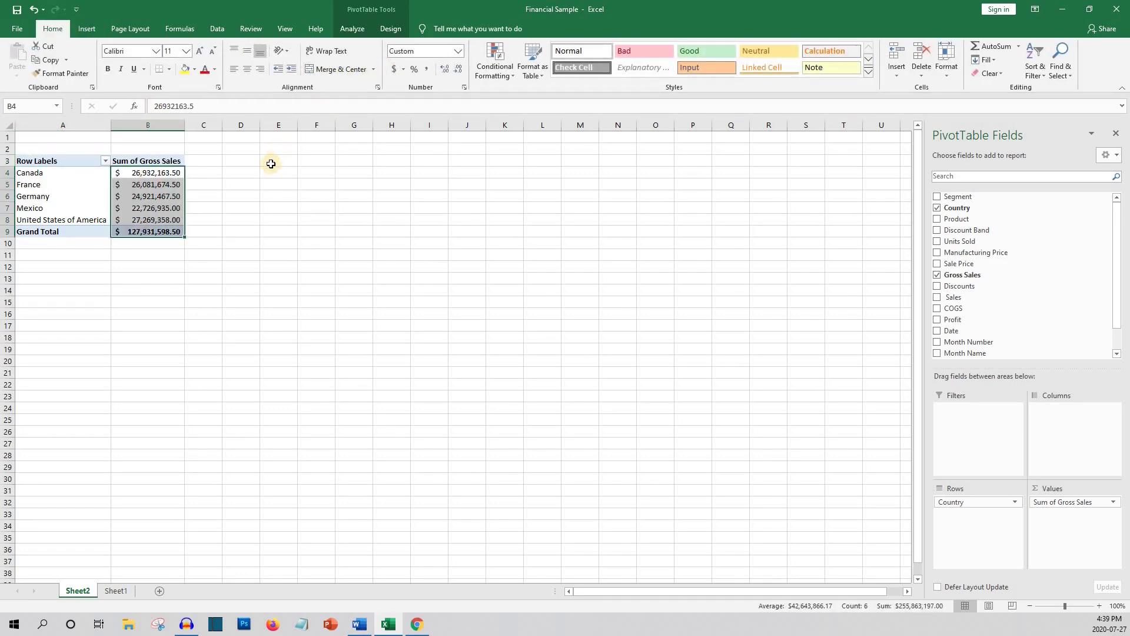
pyautogui.click(266, 164)
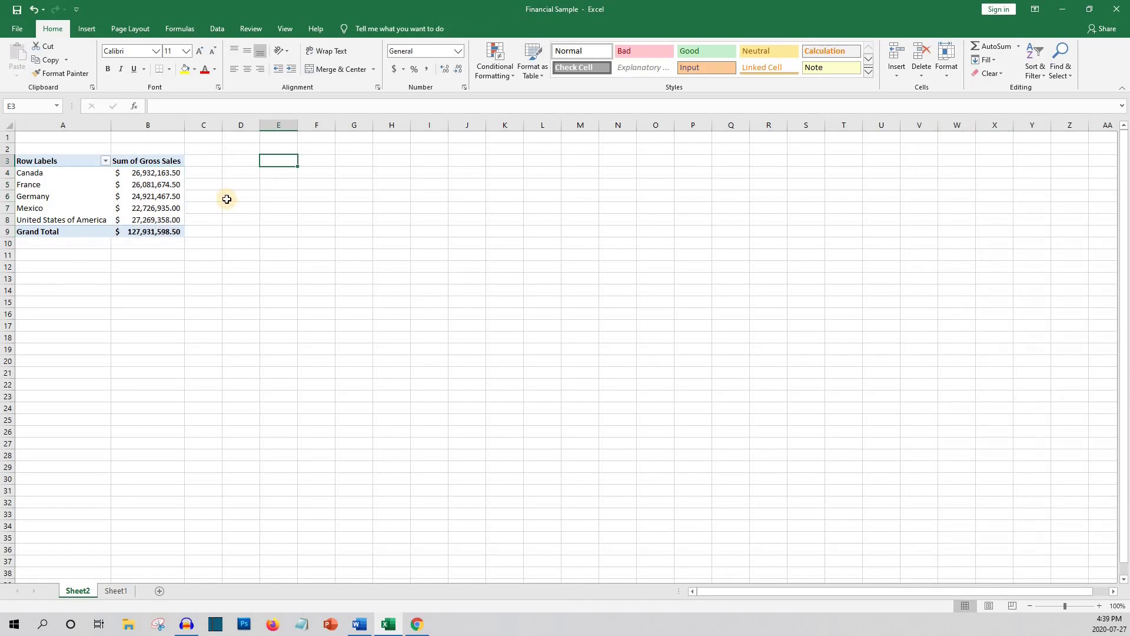
pyautogui.click(173, 194)
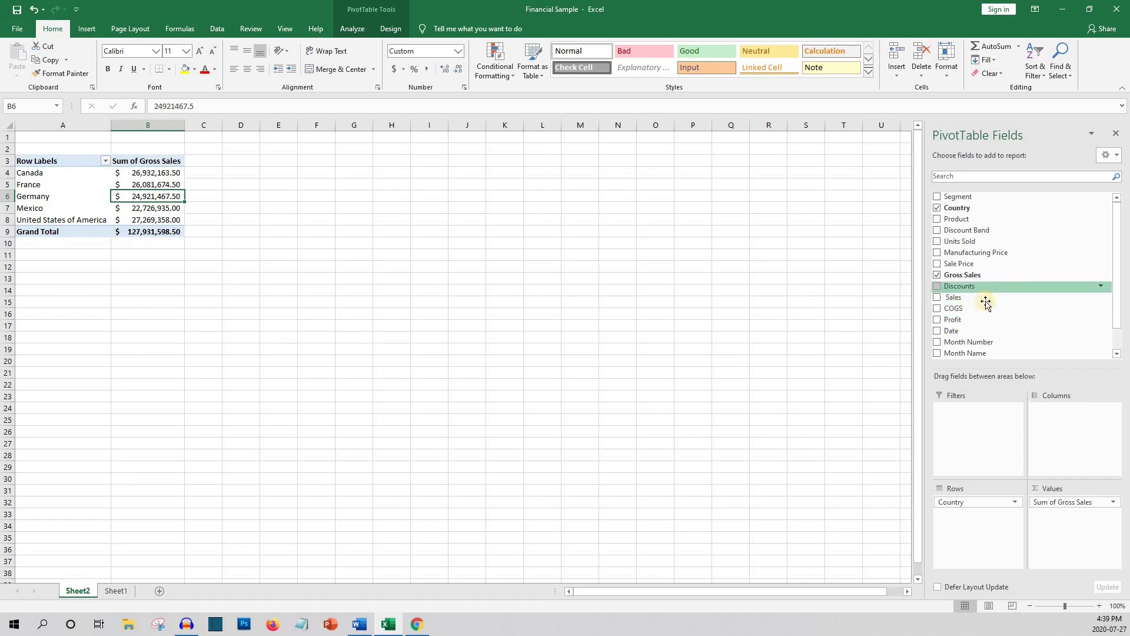
# Add Month Name and move it into Columns so January–December span each country.
pyautogui.click(937, 353)
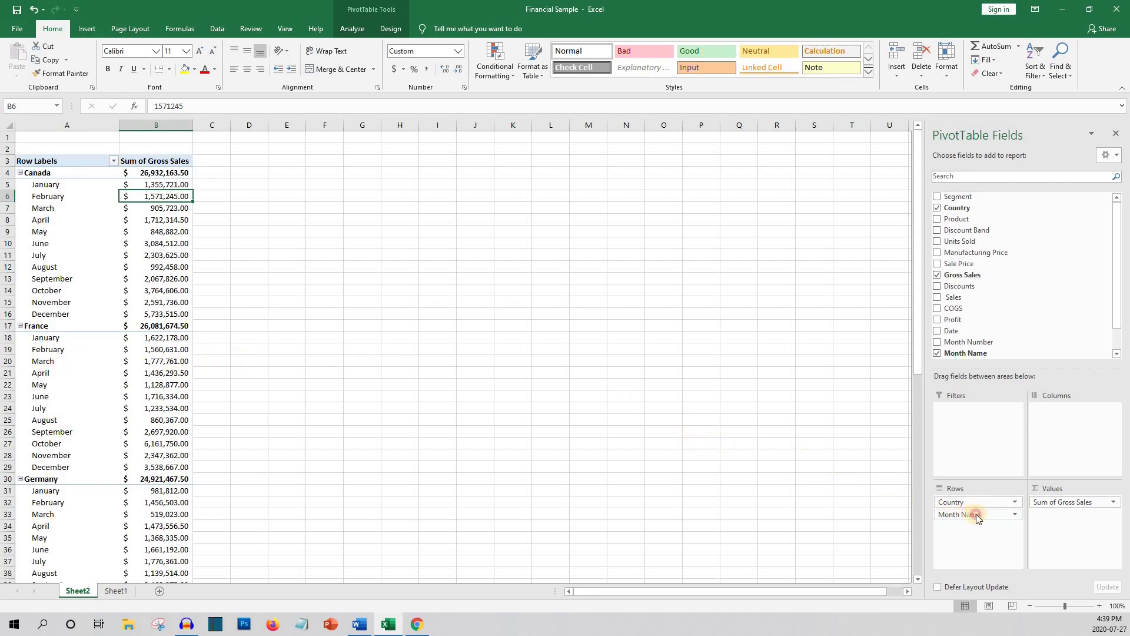
pyautogui.moveTo(972, 516); pyautogui.dragTo(1058, 427)
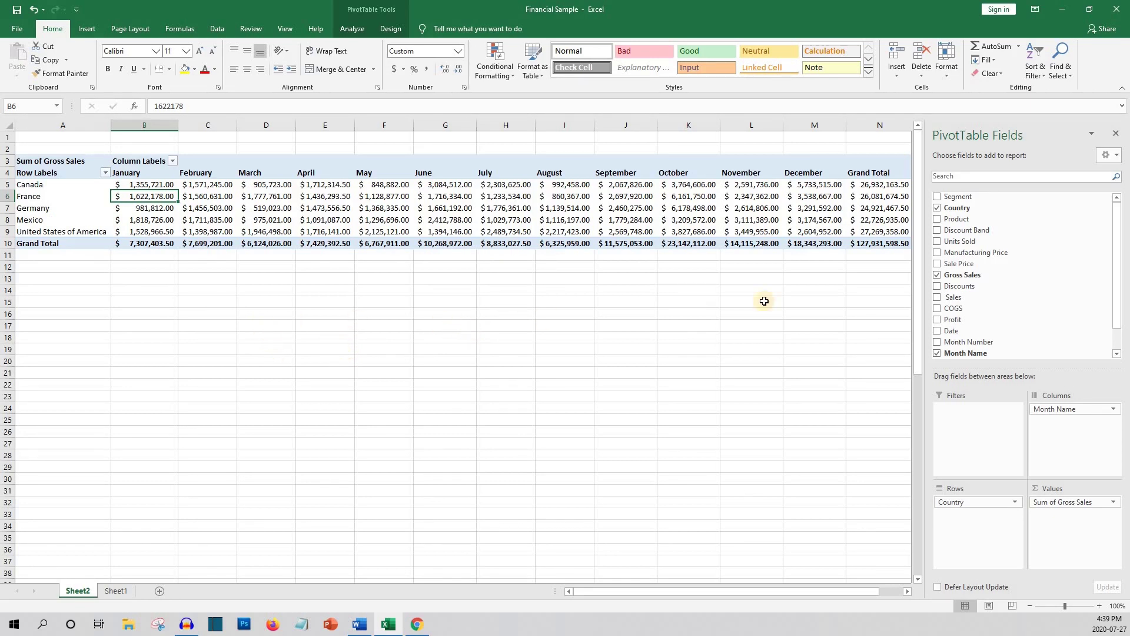
pyautogui.click(1120, 257)
pyautogui.moveTo(1119, 257); pyautogui.dragTo(986, 262)
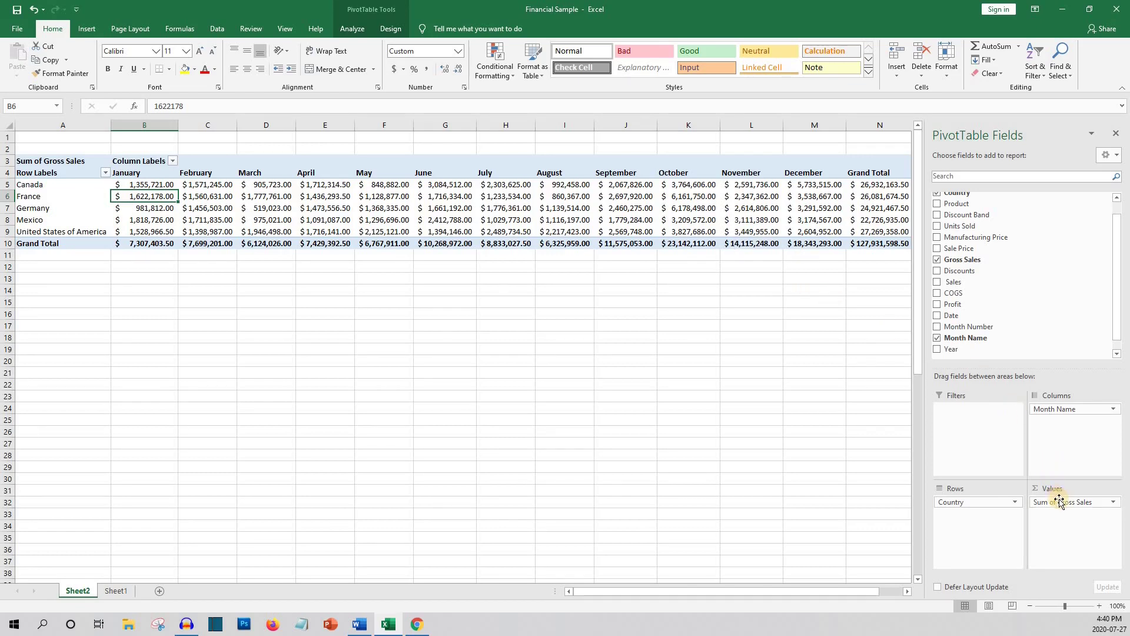
pyautogui.scroll(-1, 1031, 323)
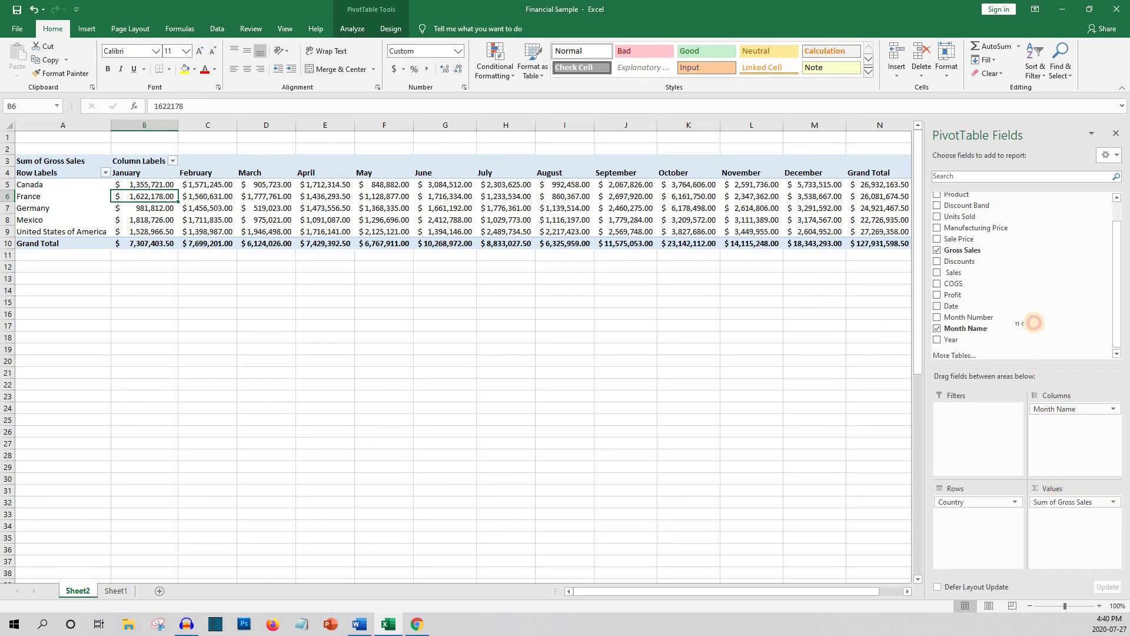
# Swap Sum of Gross Sales for Sum of Profit, totalling $16,893,702.26.
pyautogui.moveTo(1034, 323); pyautogui.dragTo(1034, 323)
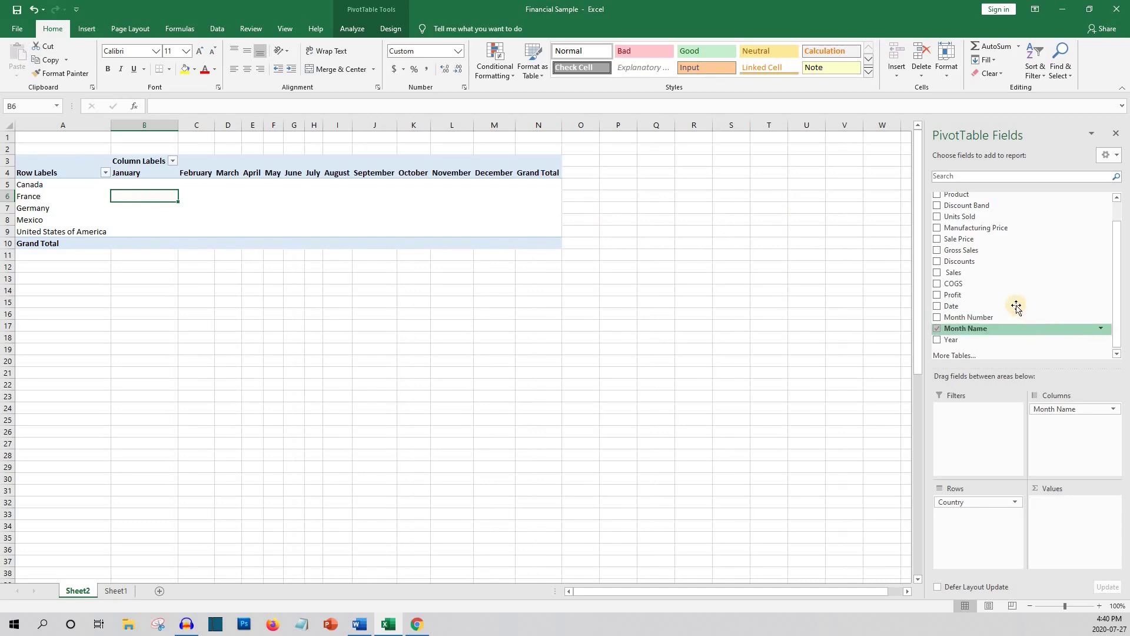
pyautogui.click(937, 296)
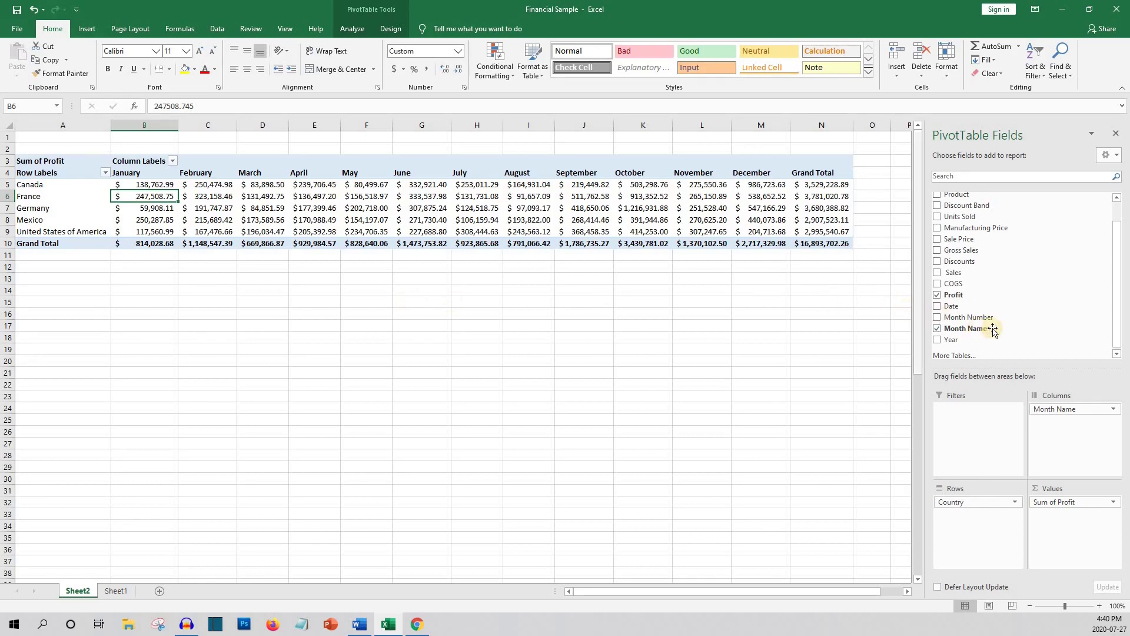
pyautogui.moveTo(993, 328); pyautogui.dragTo(258, 299)
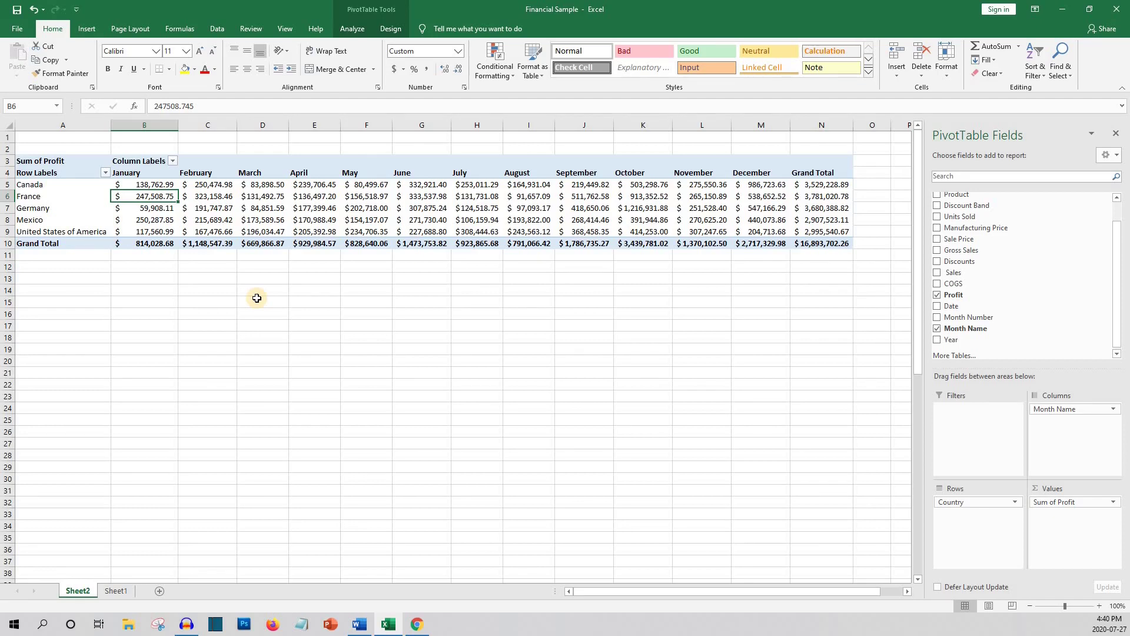
# Try a yellow dark-header pivot style, undo it, and apply a light blue style instead.
pyautogui.click(60, 172)
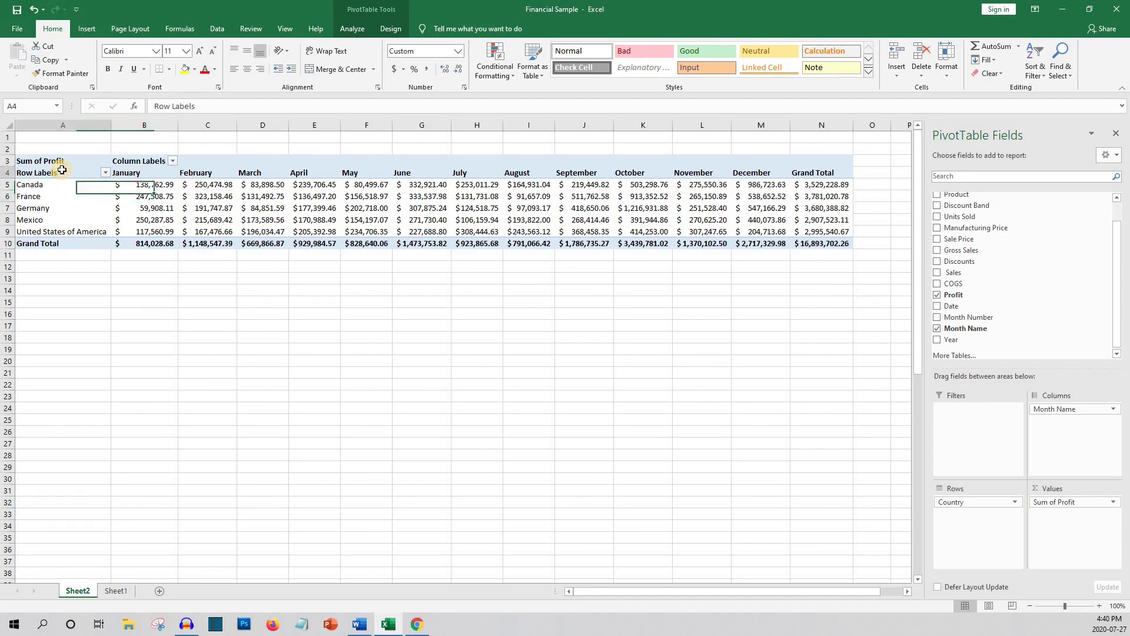
pyautogui.click(381, 30)
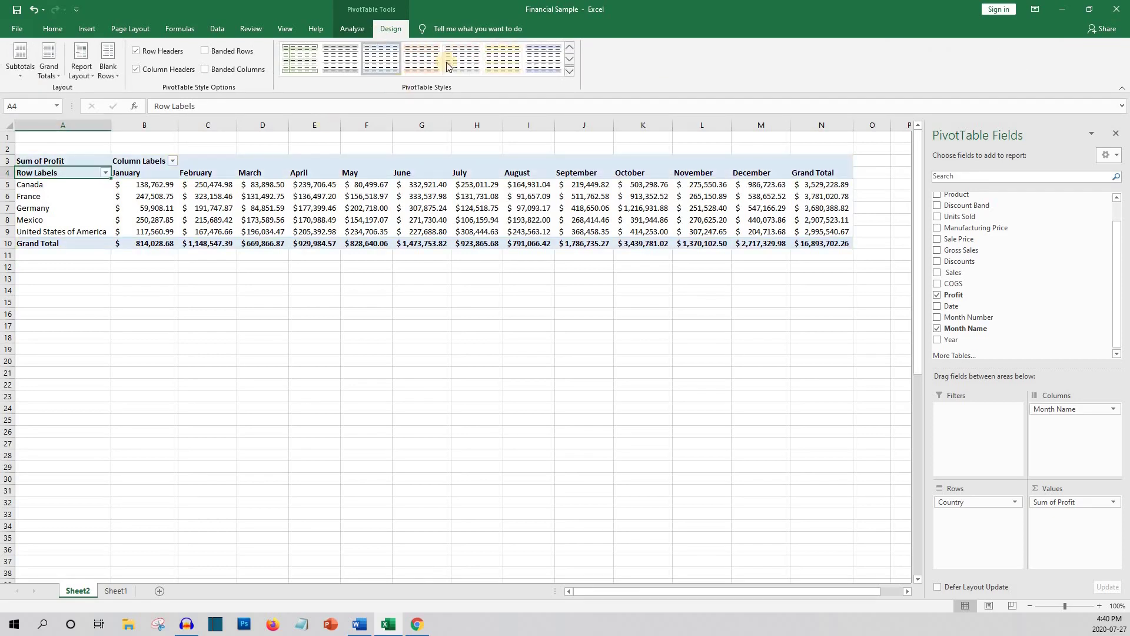
pyautogui.click(568, 58)
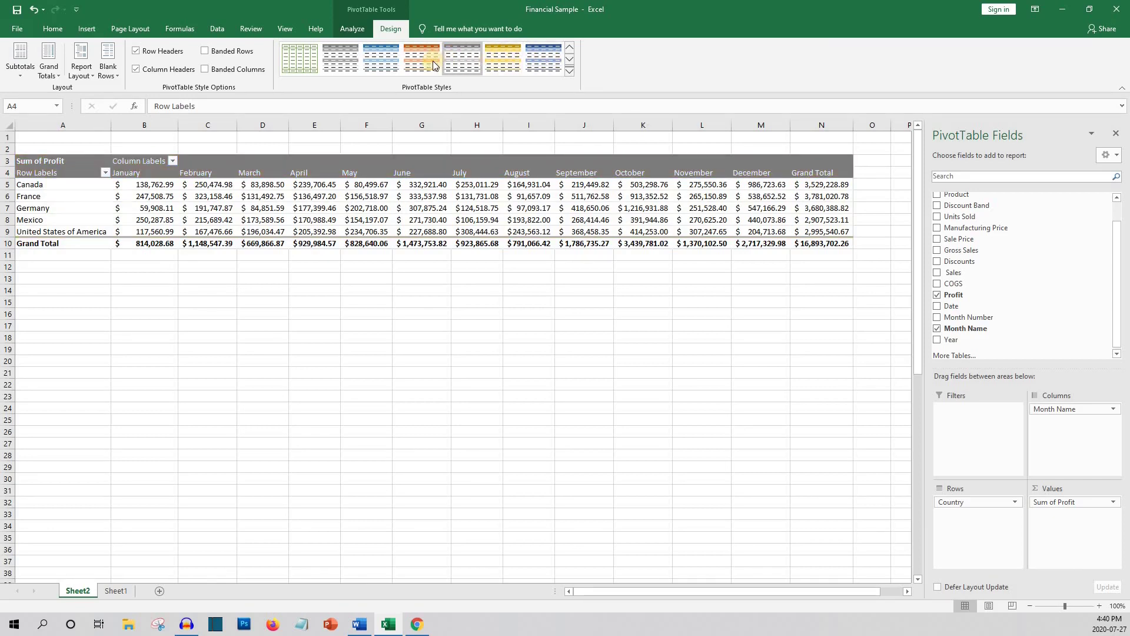
pyautogui.click(569, 61)
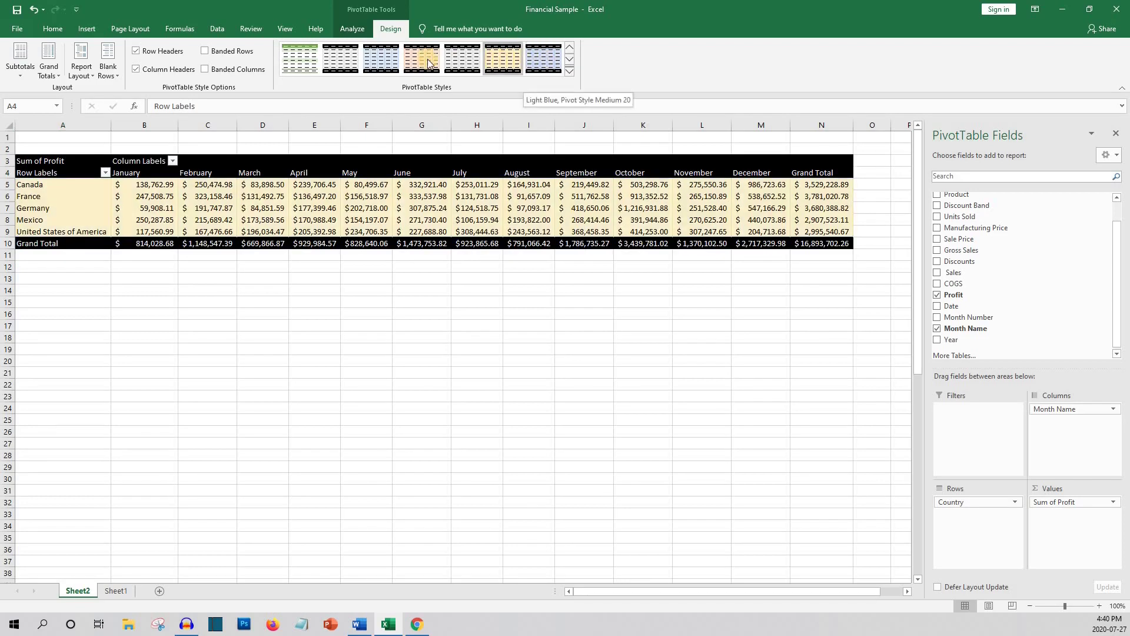
pyautogui.click(484, 59)
pyautogui.hotkey('ctrl', 'z')
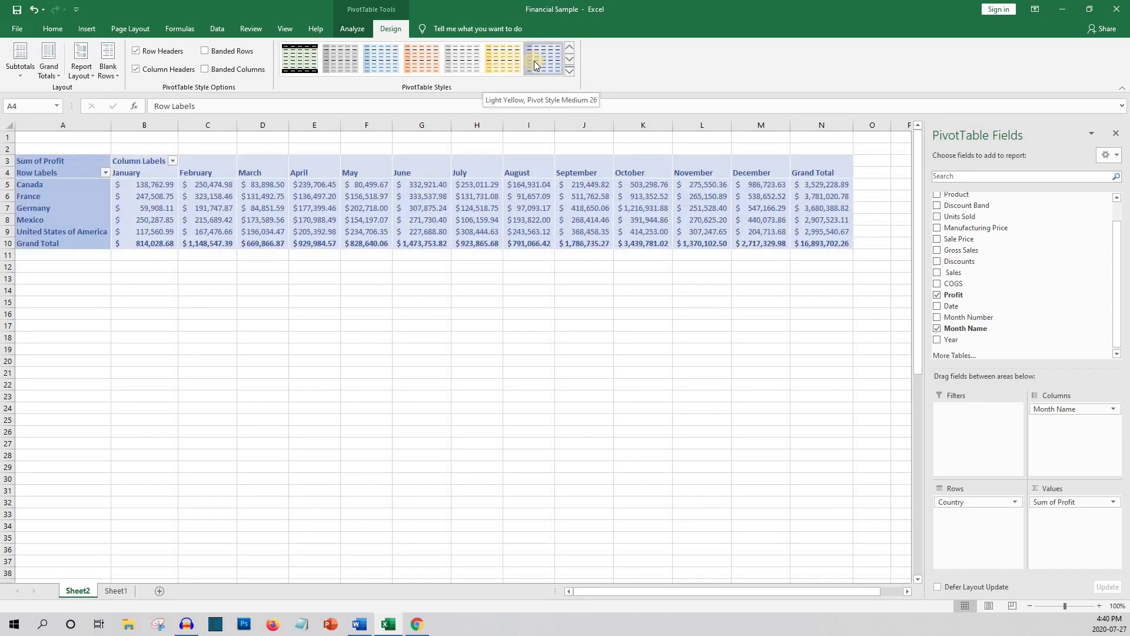
pyautogui.click(392, 61)
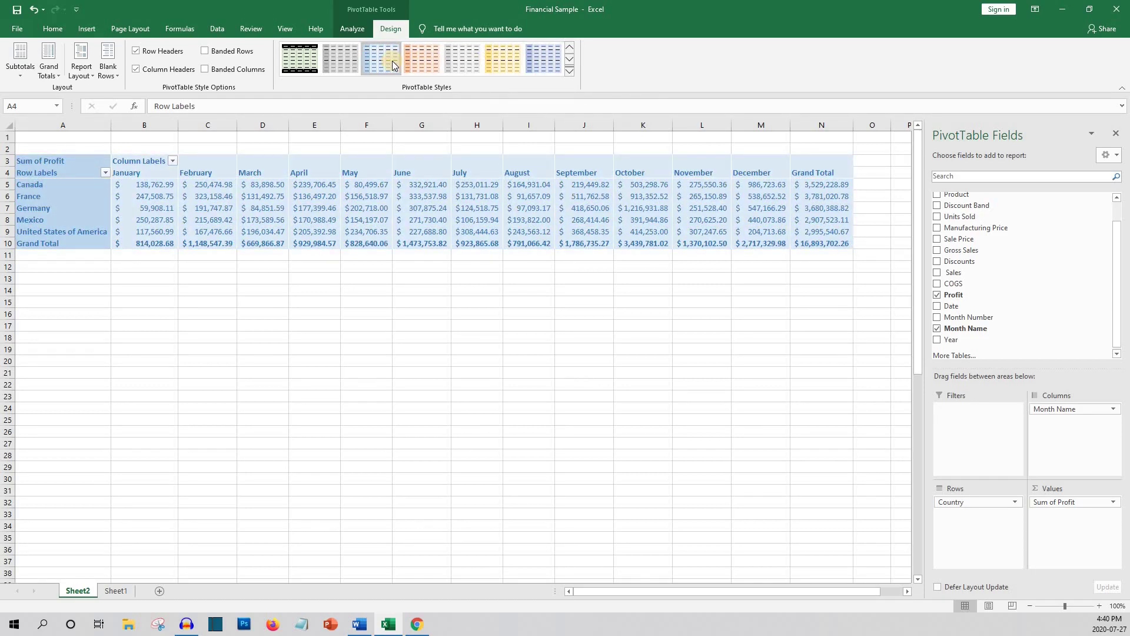